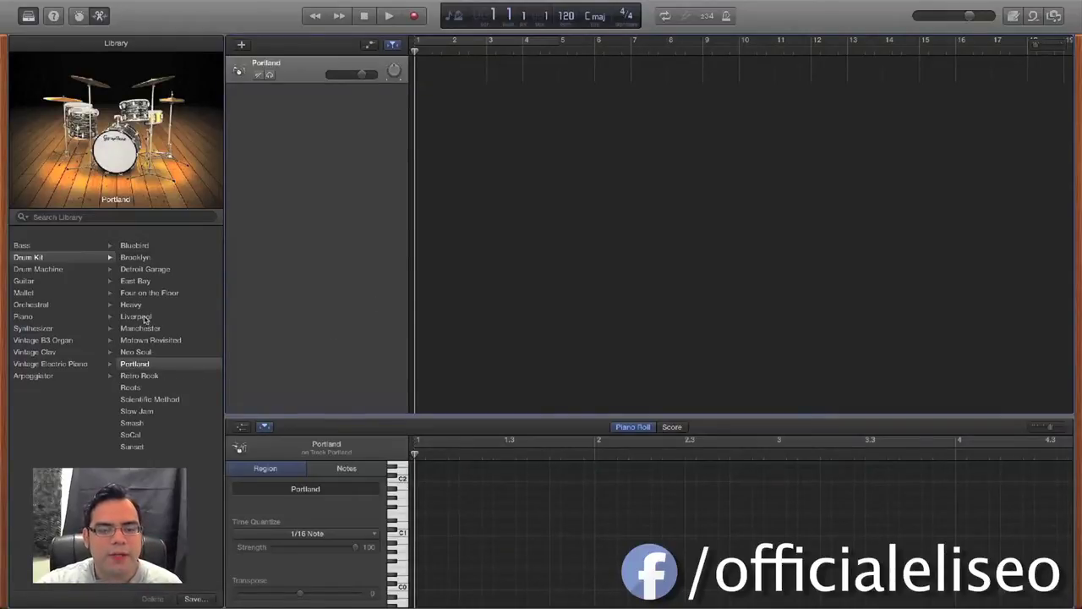
- Audition the Brooklyn drum kit, then settle on the Sunset kit for the drum track
left_click(137, 257)
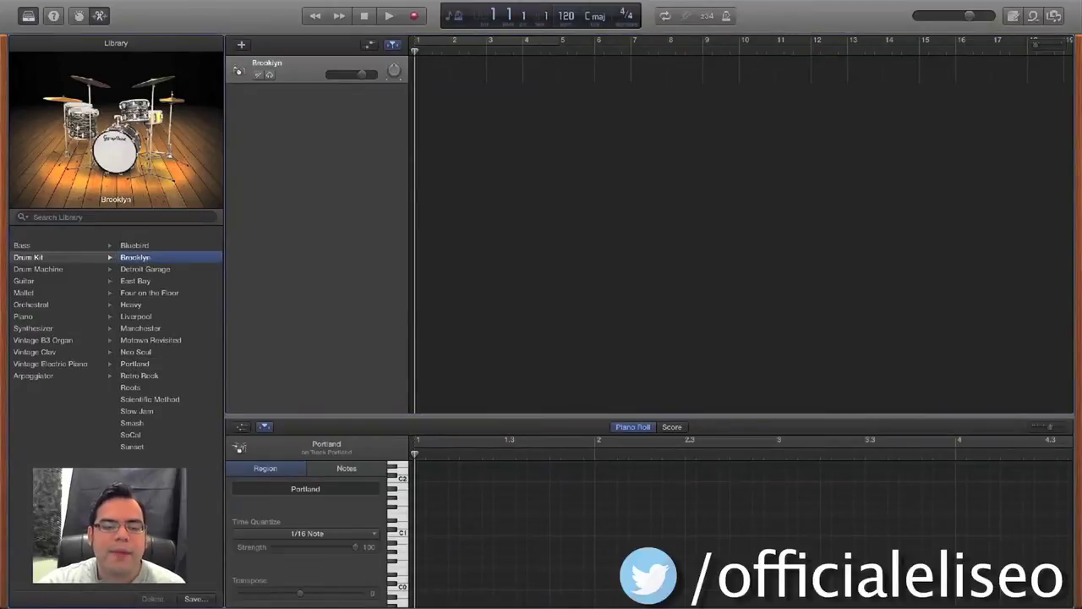
left_click(130, 448)
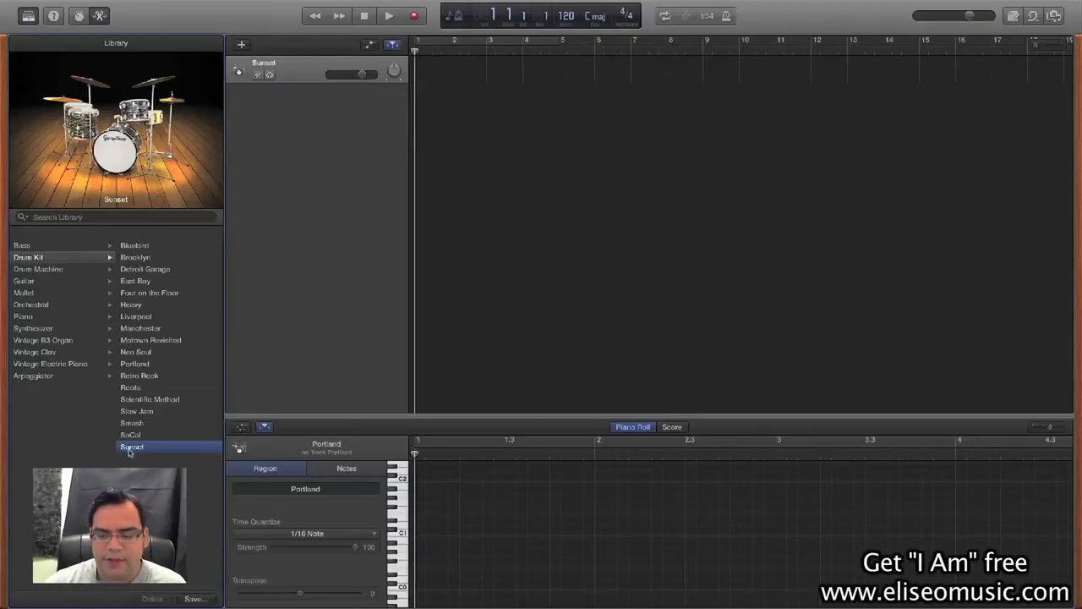
left_click(410, 18)
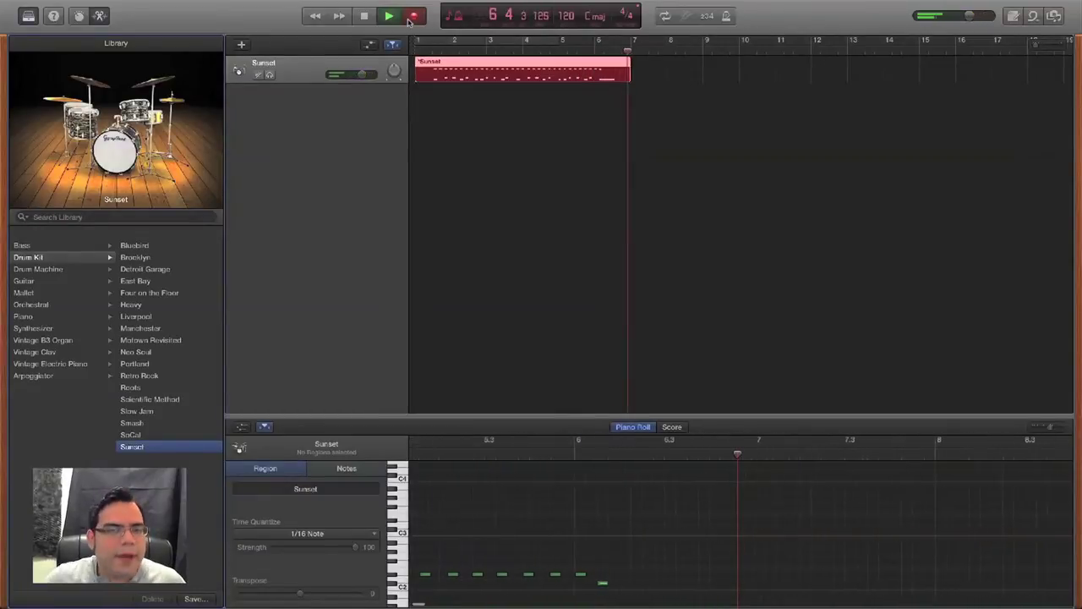
- Stop the drum take after about six bars and return the playhead to the start
left_click(364, 16)
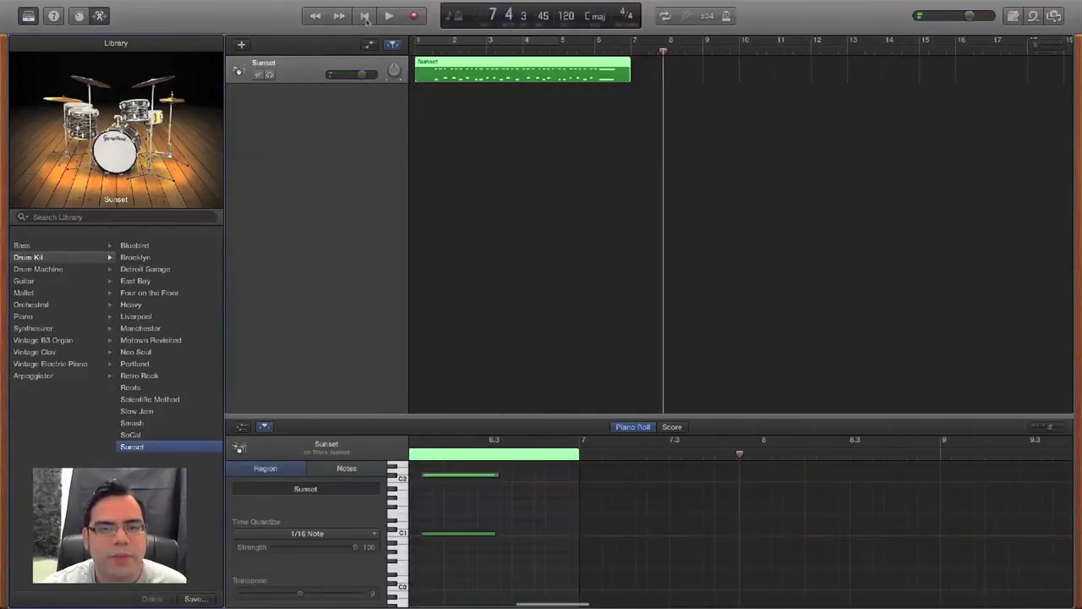
left_click(364, 16)
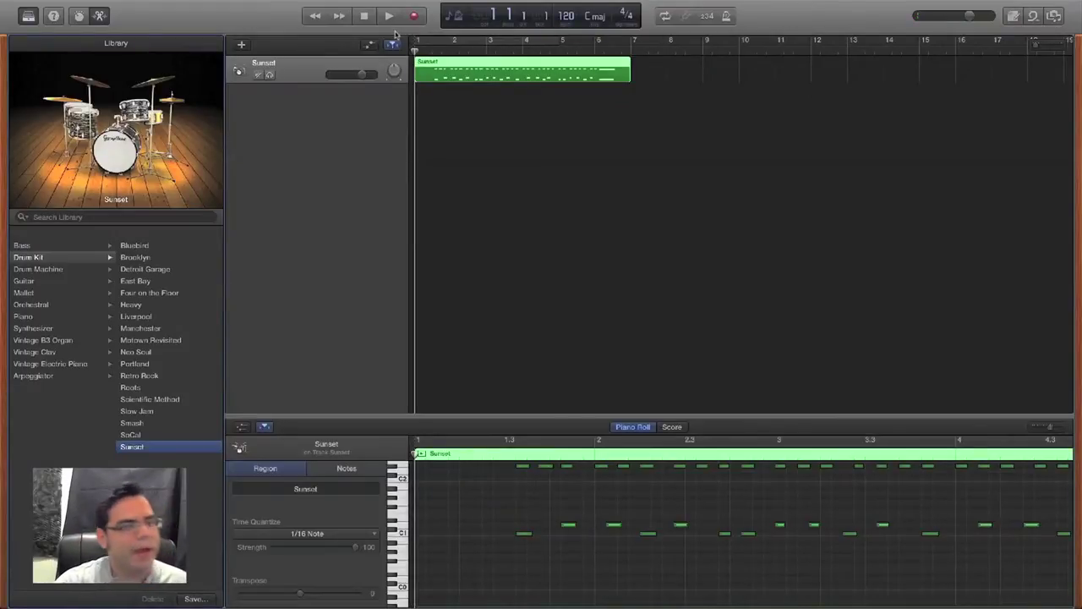
- Play back the recorded Sunset drums, stop, and close the Piano Roll editor
key("space")
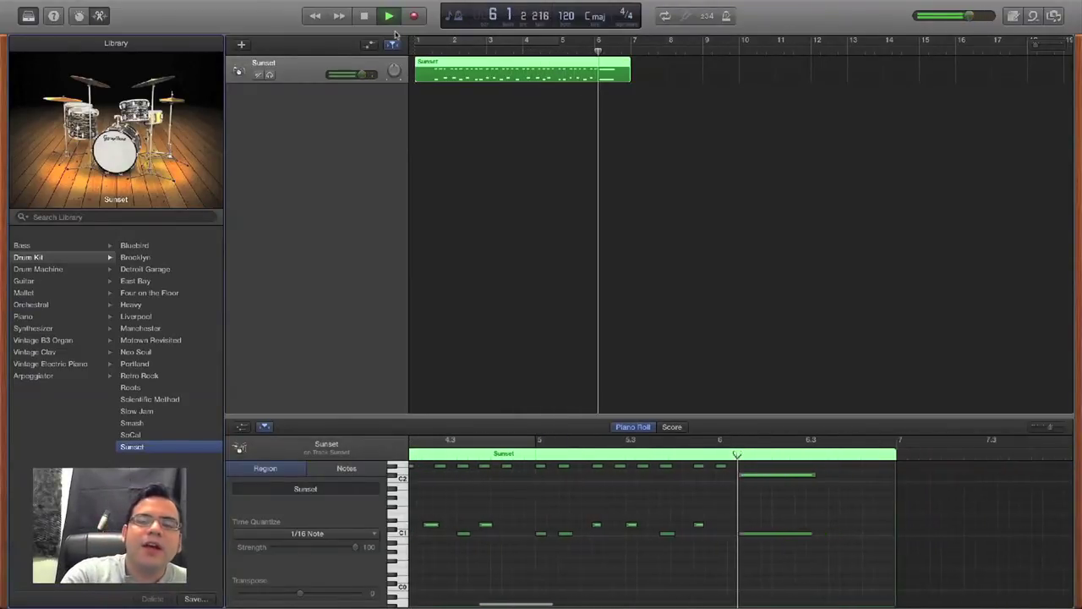
key("space")
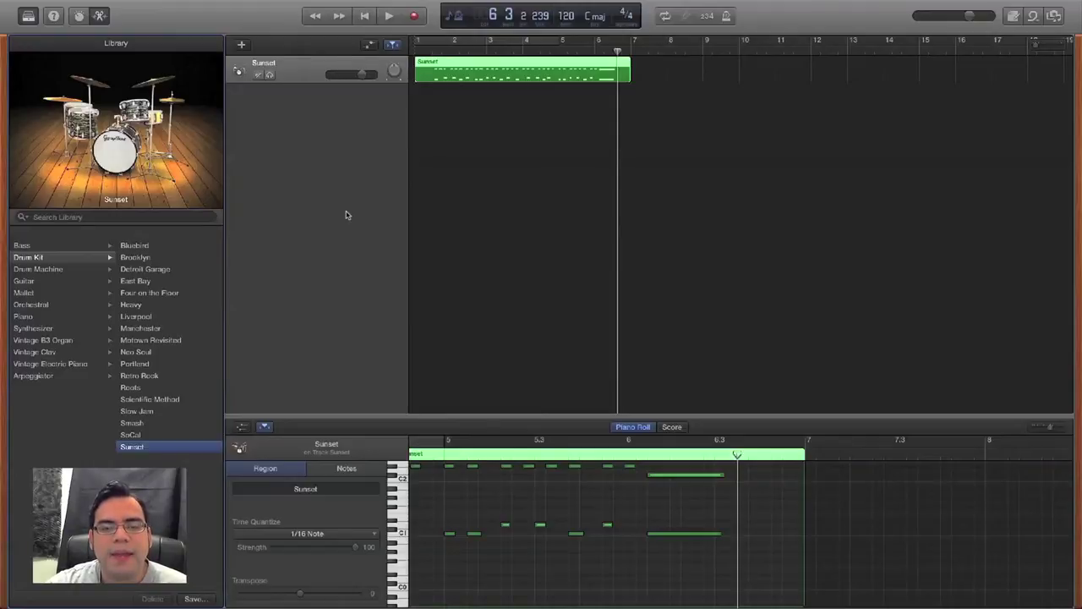
left_click(102, 15)
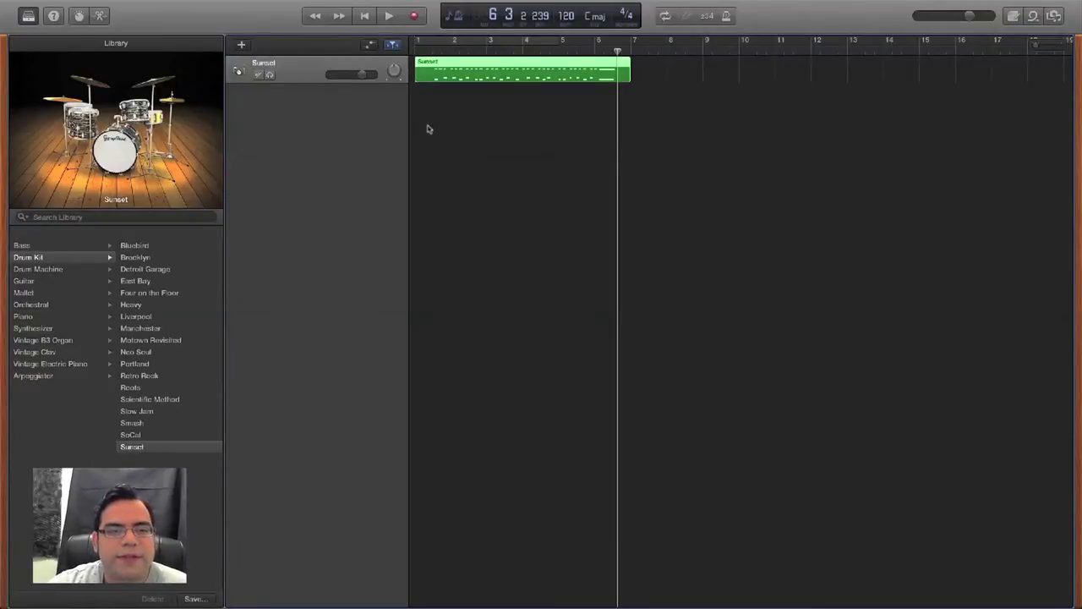
- Reopen the Sunset region's notes in the Piano Roll after viewing its Score notation
left_click(77, 18)
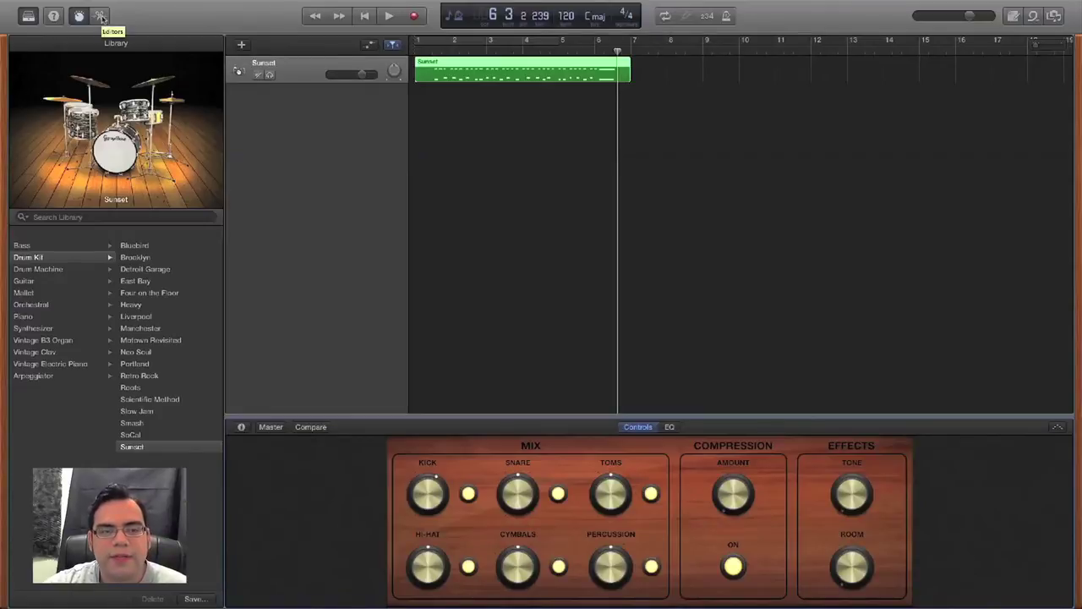
left_click(100, 17)
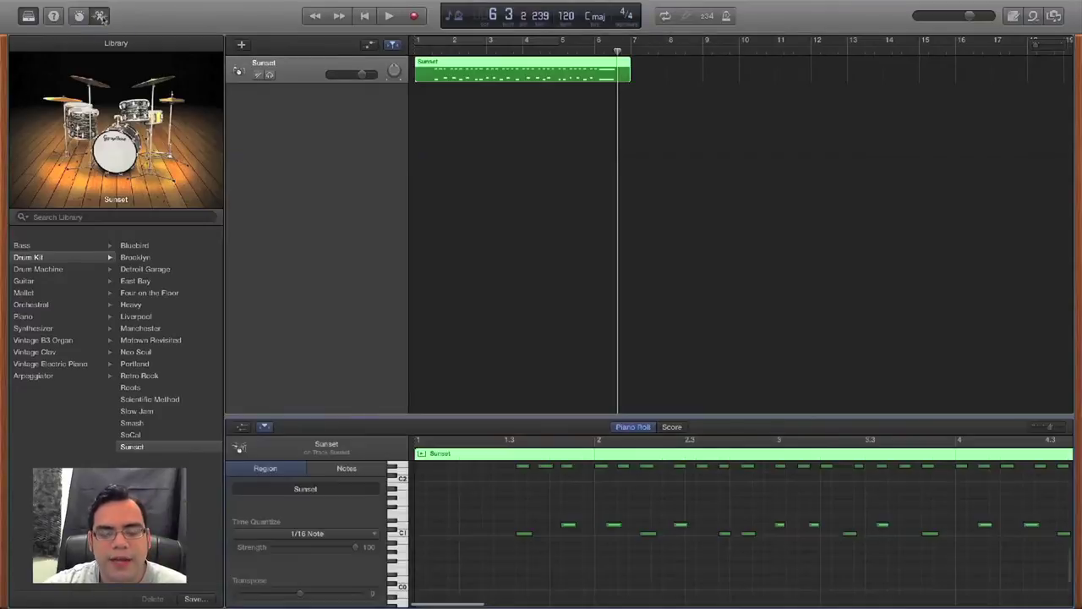
left_click(672, 427)
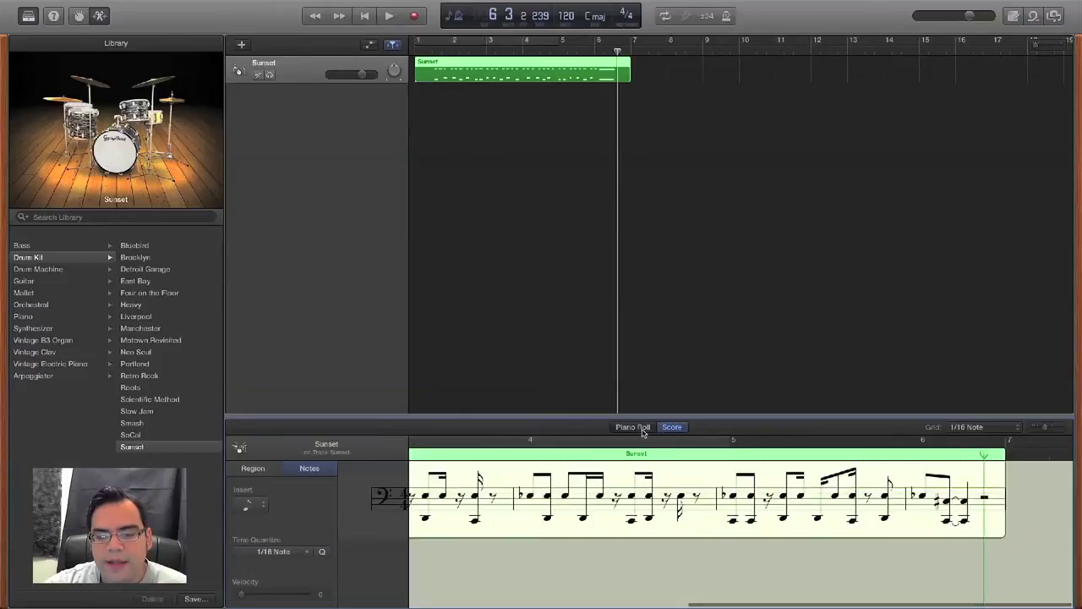
left_click(634, 428)
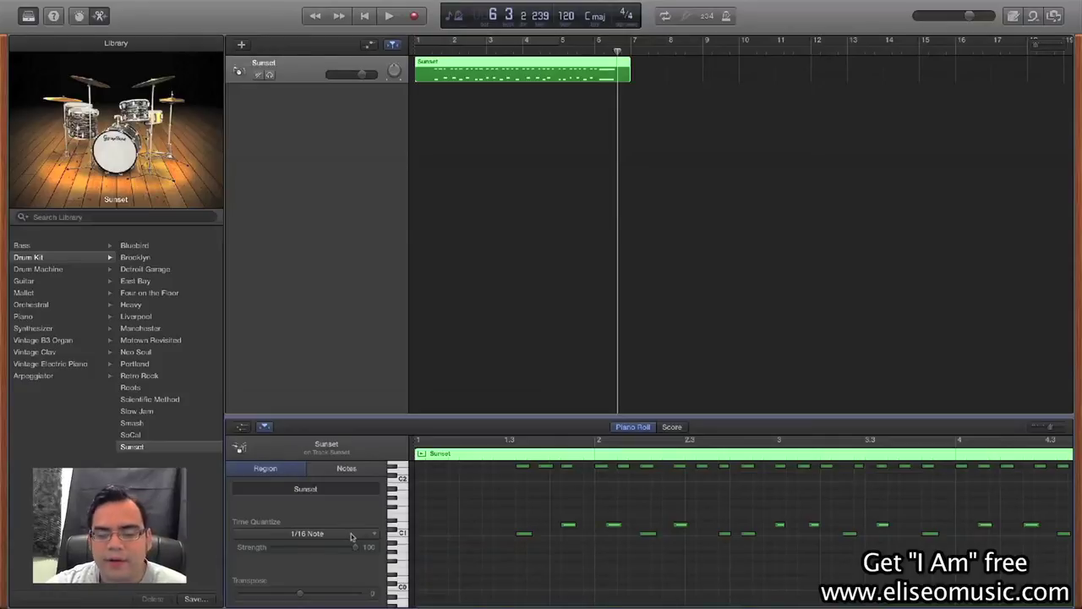
left_click(352, 535)
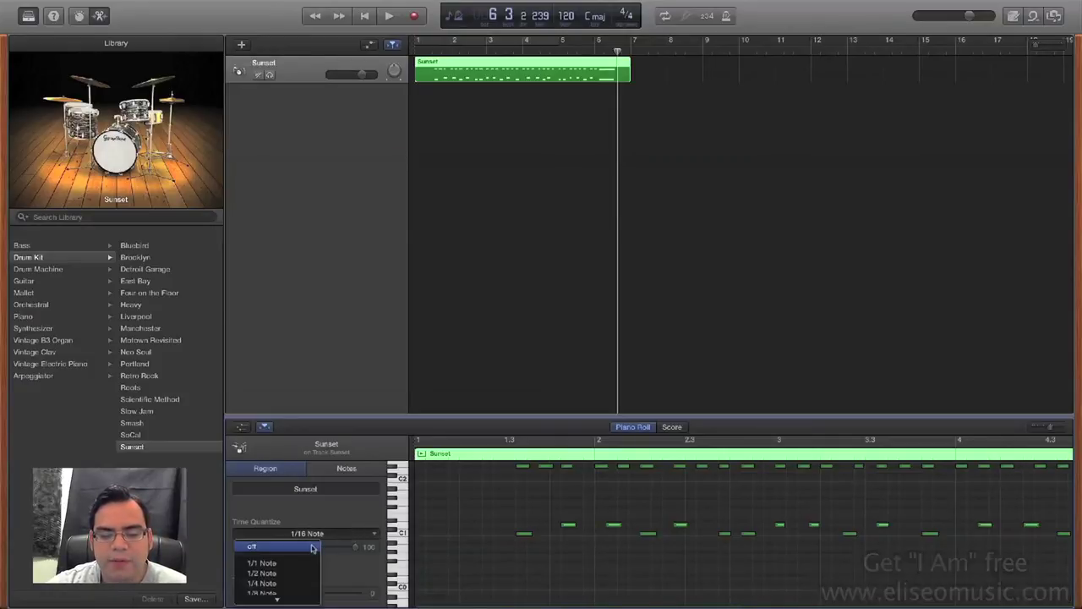
- Set the region's Time Quantize to off and play the unquantized drums from the start
left_click(311, 546)
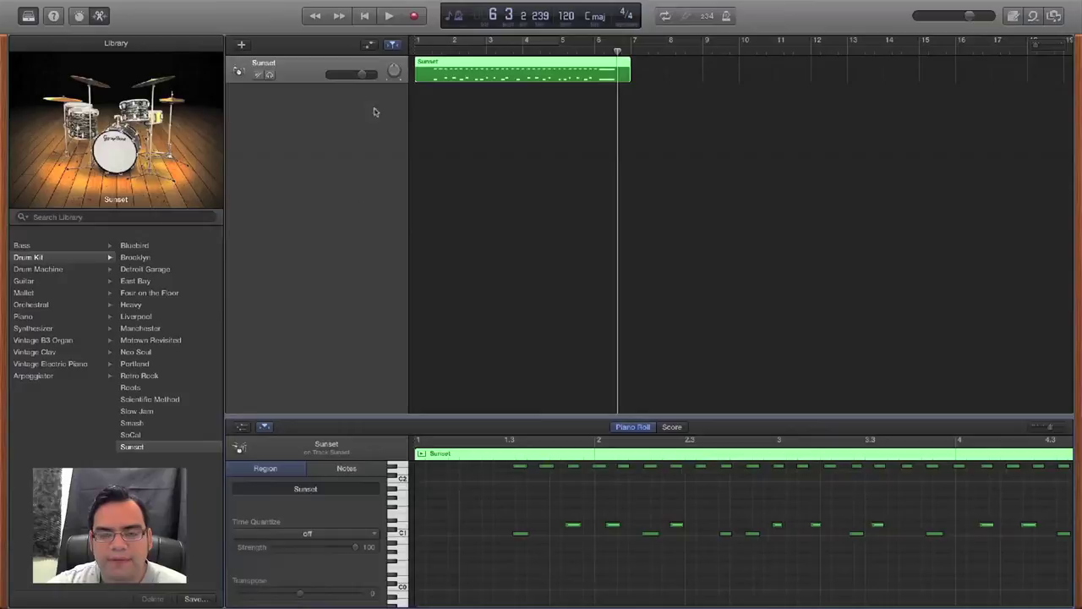
left_click(428, 52)
key("space")
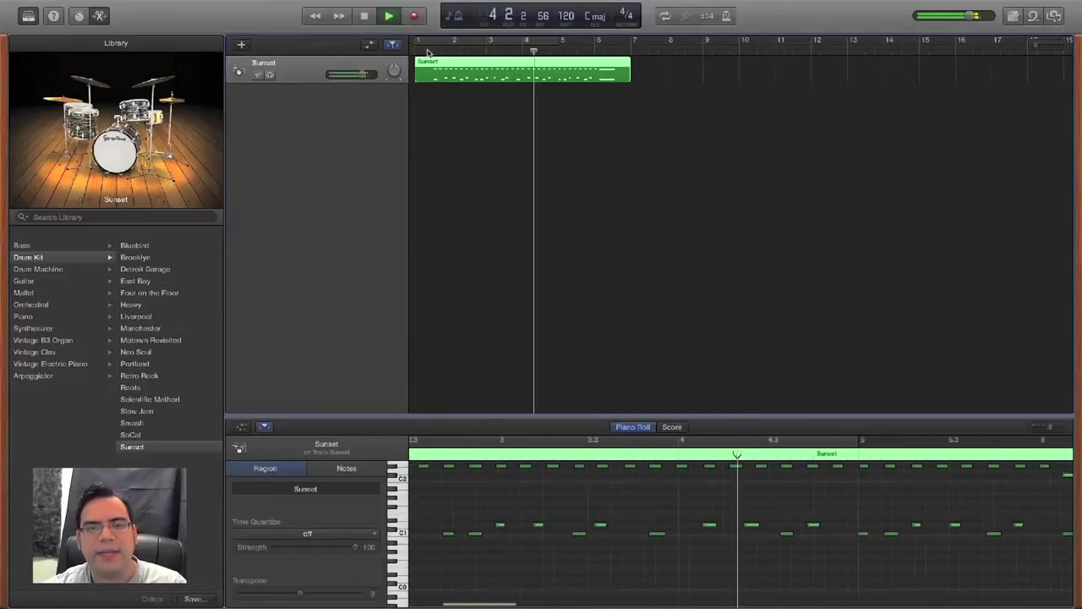
key("space")
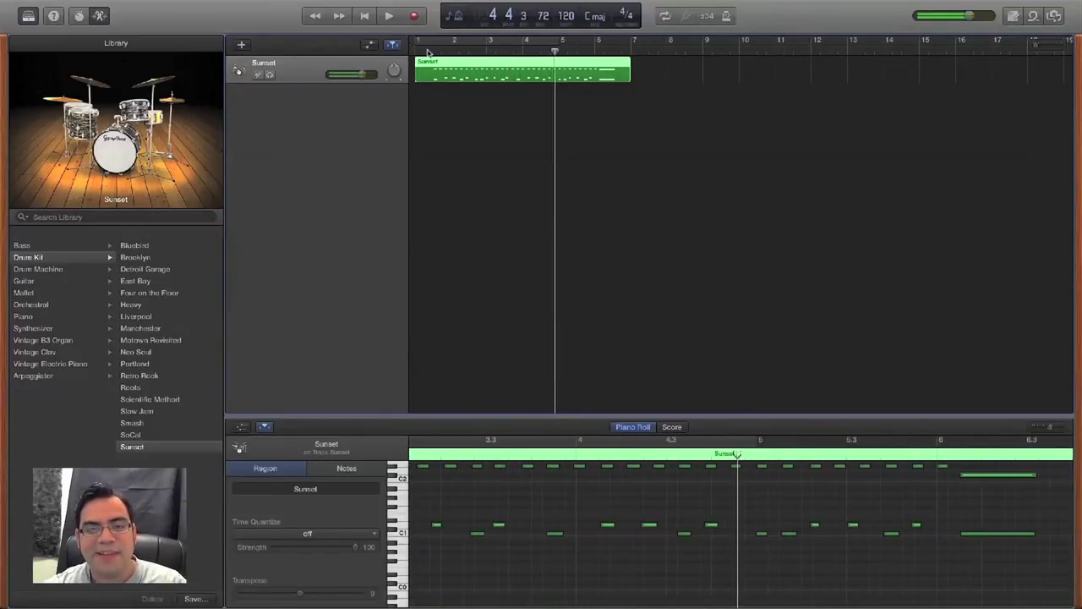